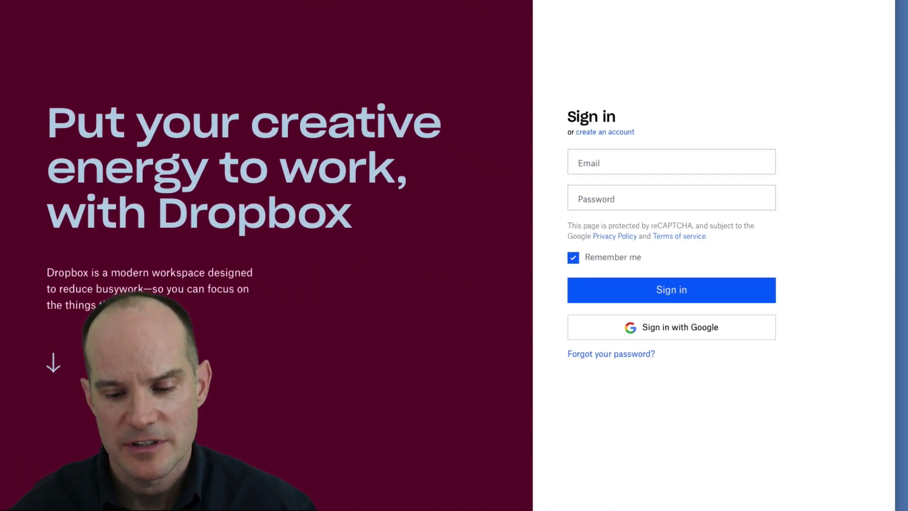
- Sign in to Dropbox with a login saved in 1Password, entering the master password to unlock it
left_click(629, 141)
right_click(630, 163)
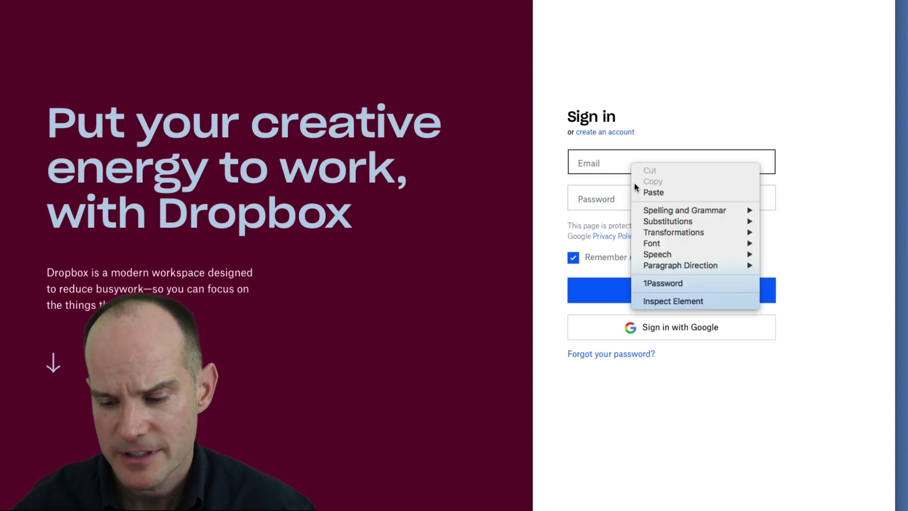
left_click(704, 285)
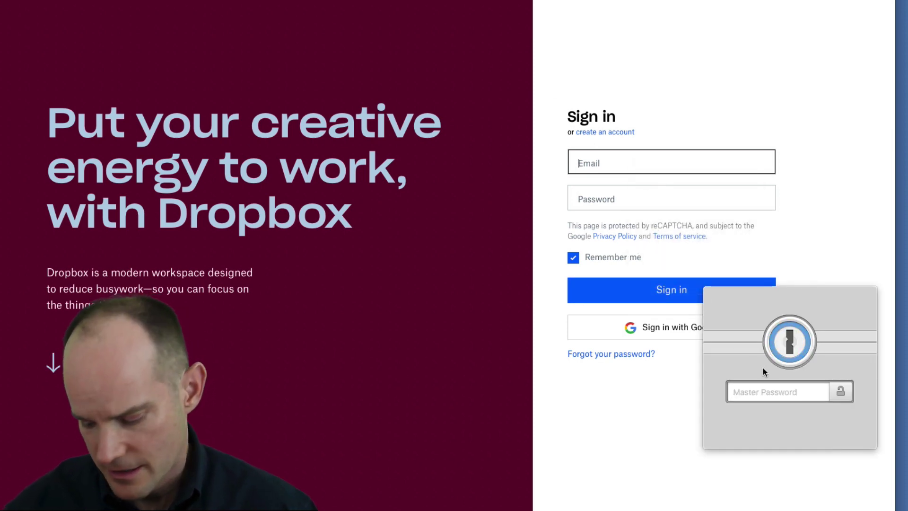
type("********")
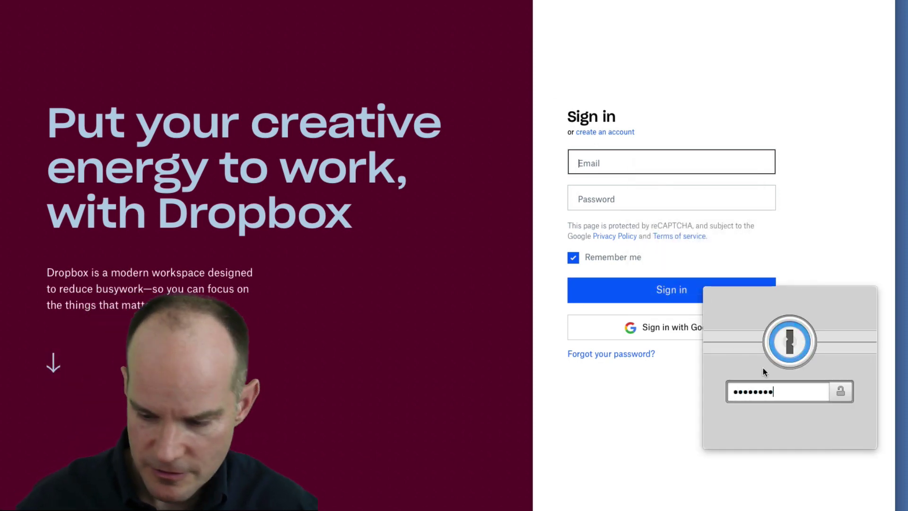
type("****")
key("Return")
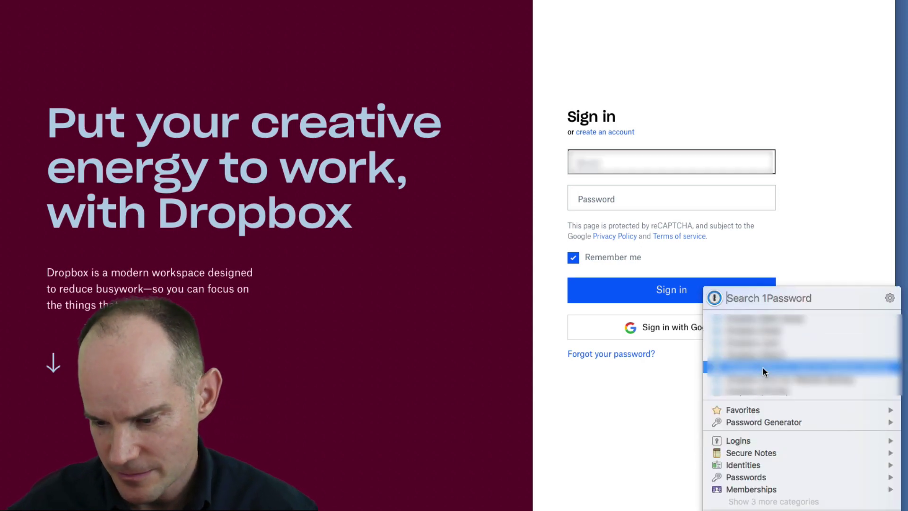
key("Up")
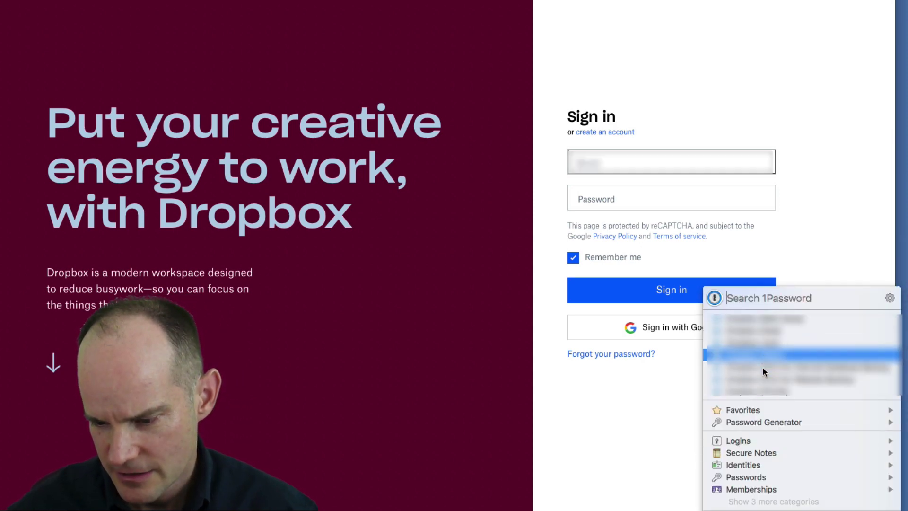
key("Return")
left_click(684, 299)
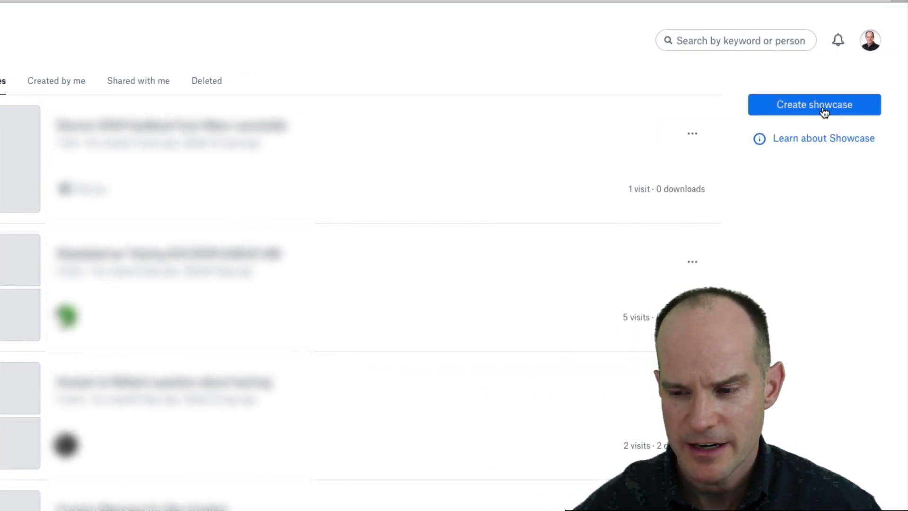
- Create a new showcase and give it the blue diamond-shaped pc logo
left_click(824, 109)
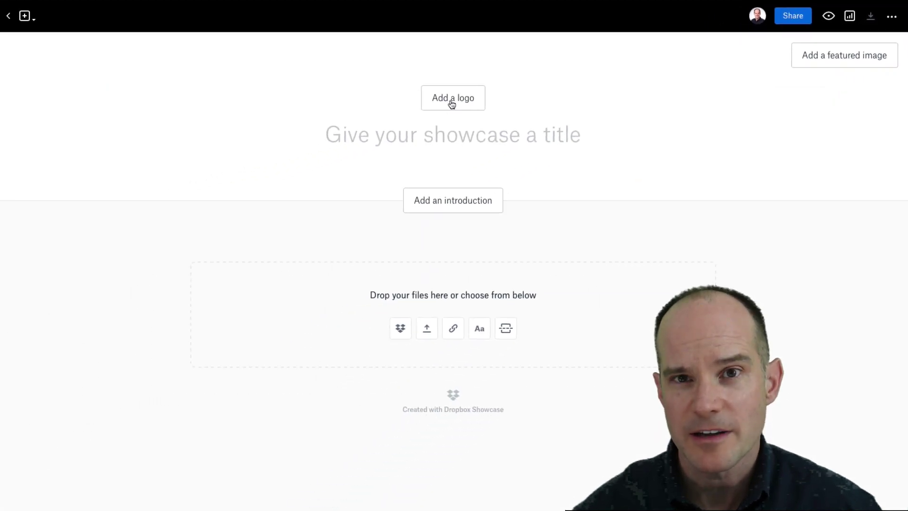
left_click(452, 102)
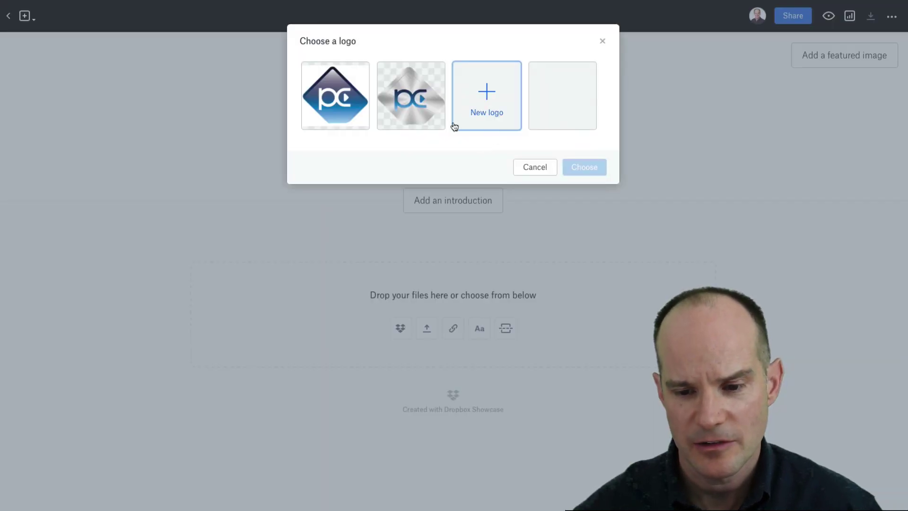
left_click(335, 94)
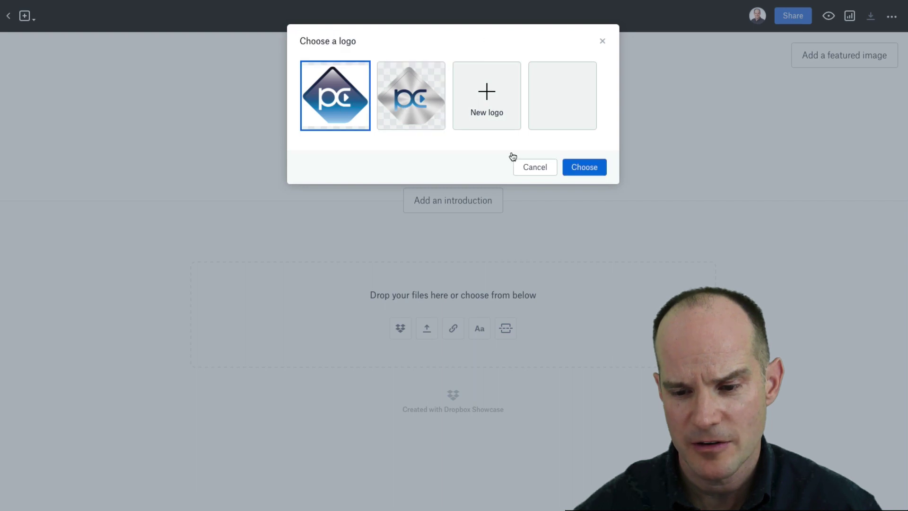
left_click(591, 169)
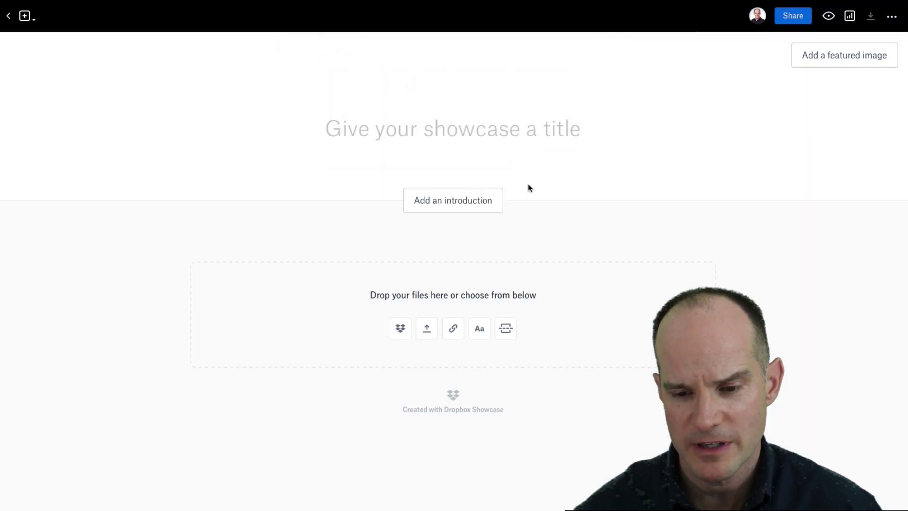
- Add an introduction to the showcase with the text "Introduction Here"
left_click(447, 205)
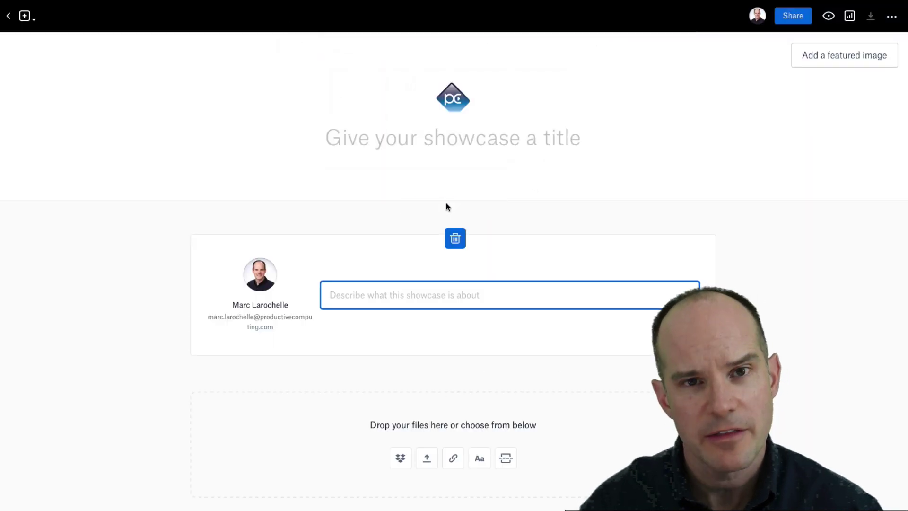
type("Introduction Here")
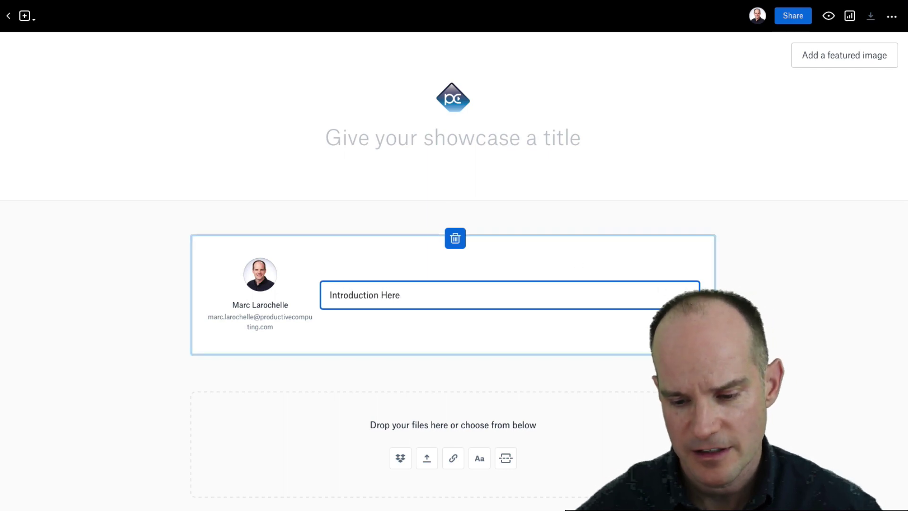
- Add WIP Video.mp4 and Workplace Innovation Platform.pdf from the Dropbox folder Showcase Uploads to the showcase
left_click(406, 464)
scroll(428, 395, "down", 3)
left_click(353, 336)
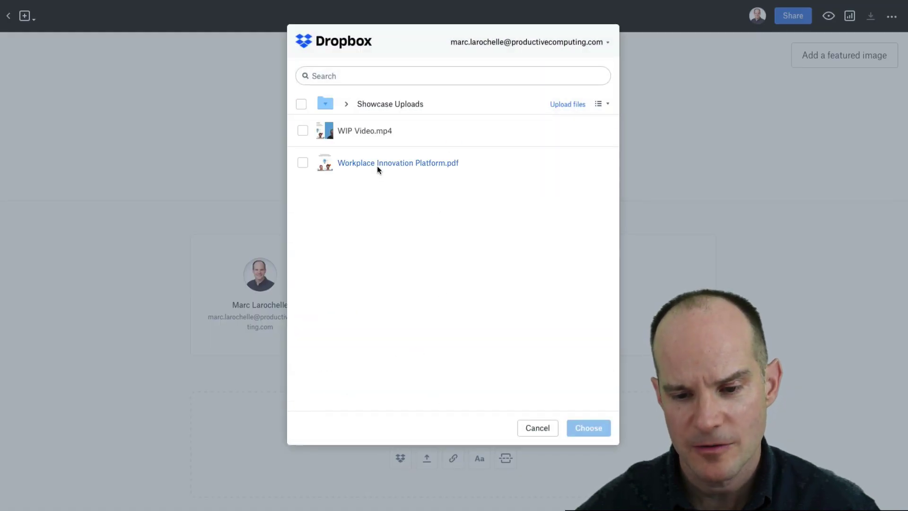
left_click(418, 127)
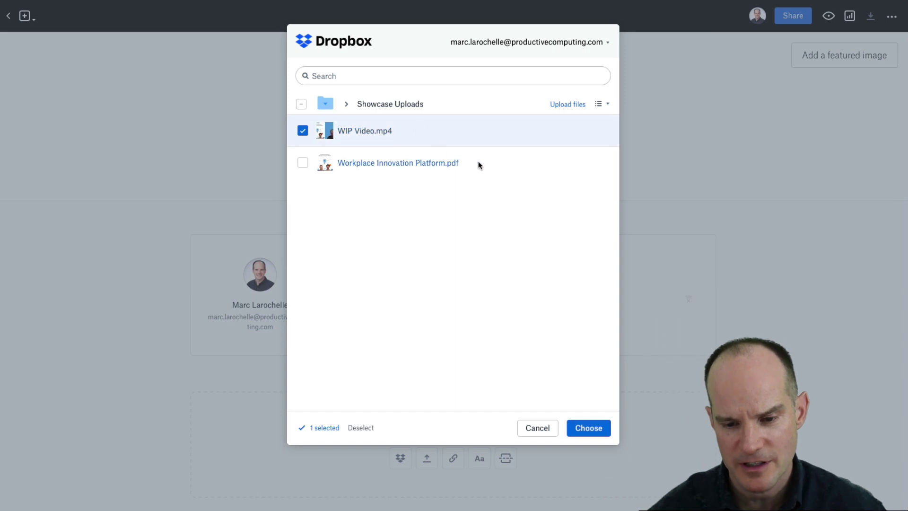
left_click(479, 164)
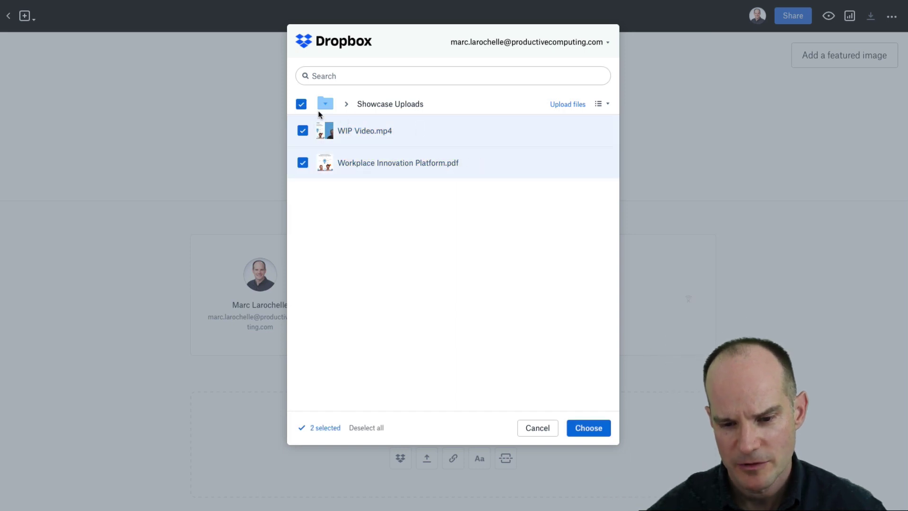
left_click(591, 429)
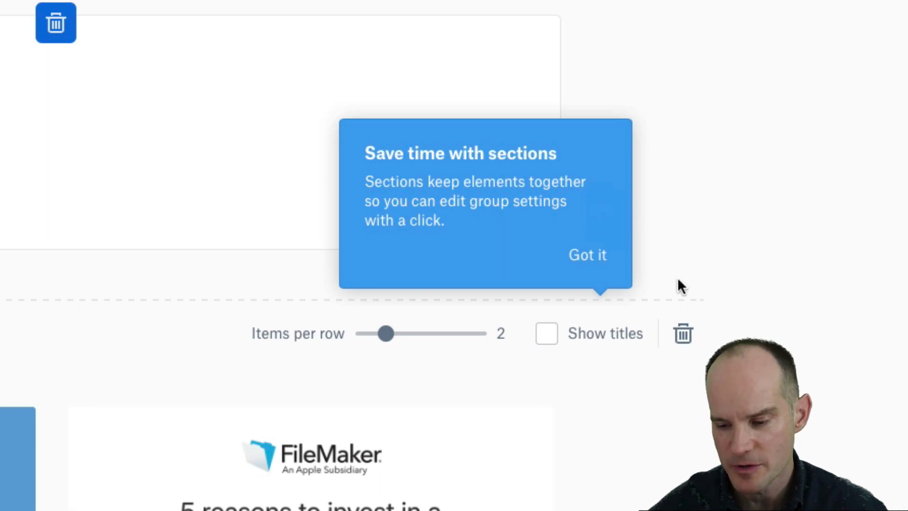
- Try 3 items per row in Section 1, return it to 2, and turn on the item titles
left_click(597, 261)
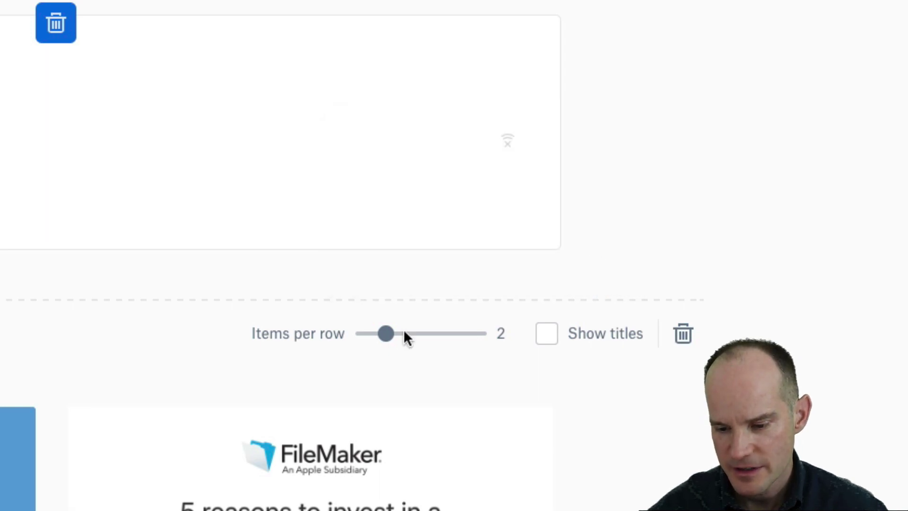
left_click_drag(387, 335, 408, 335)
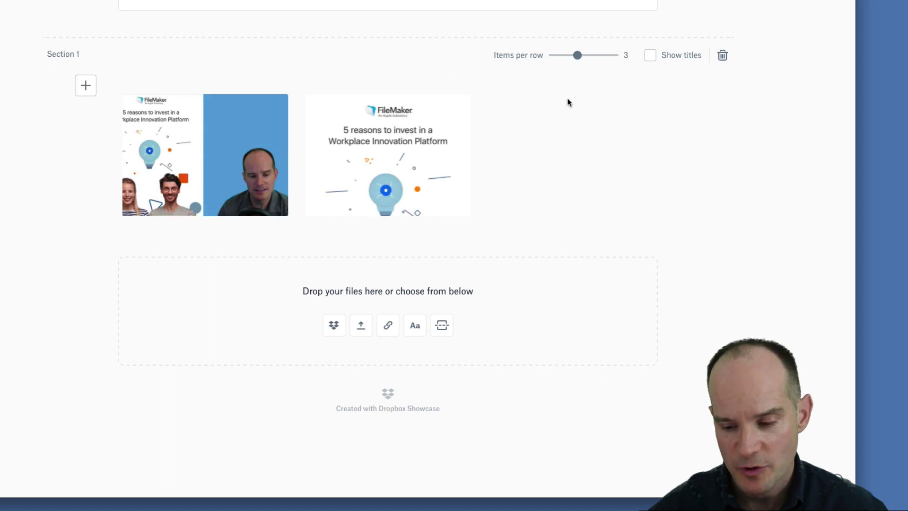
mouse_move(580, 61)
left_mouse_down()
mouse_move(555, 60)
mouse_move(618, 61)
mouse_move(537, 59)
mouse_move(570, 58)
left_mouse_up()
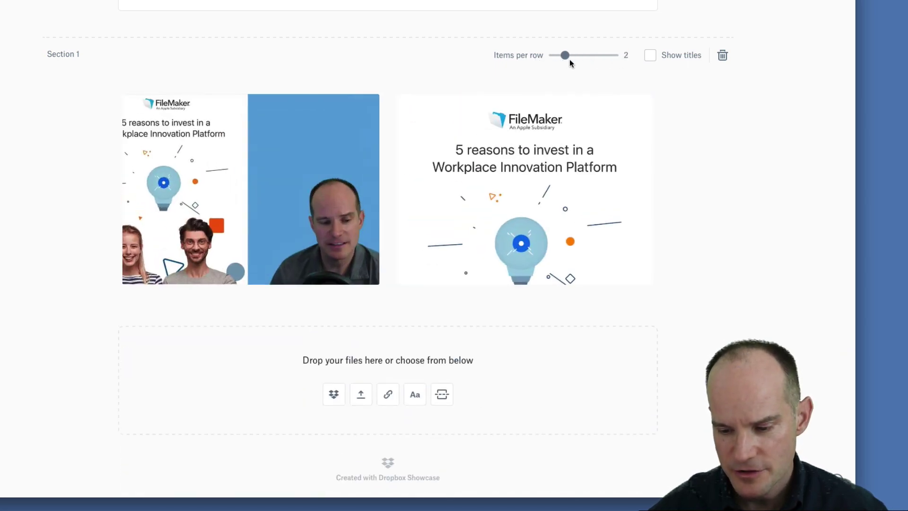
left_click(654, 57)
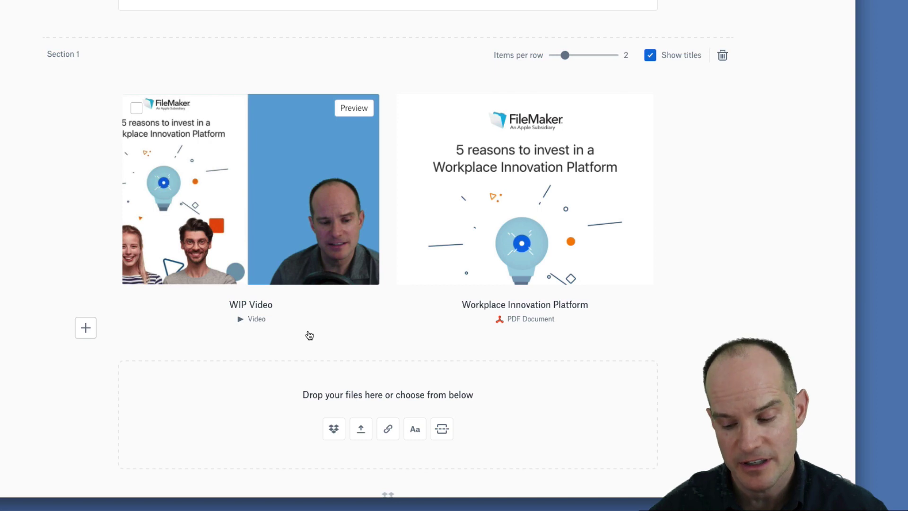
- Change the WIP Video title to "asdfasd" and give the video the caption "asdfasdf"
left_click(258, 305)
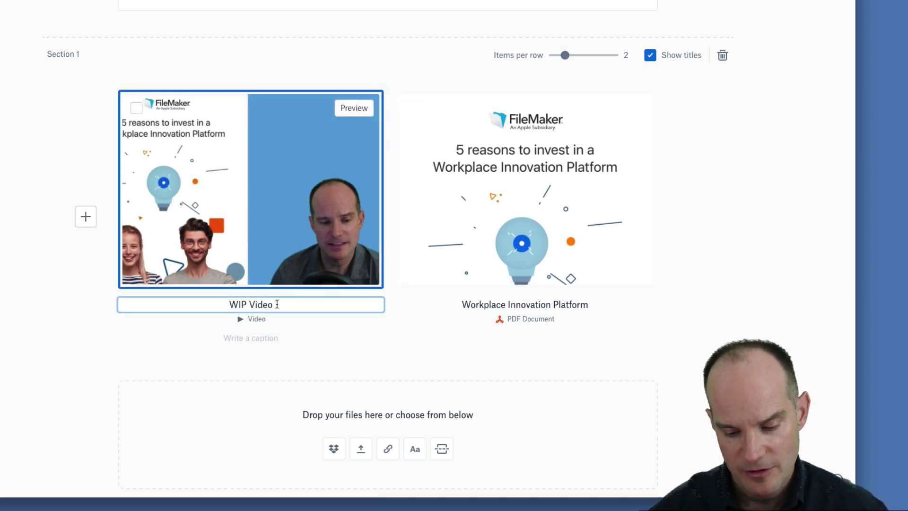
left_click_drag(277, 305, 218, 304)
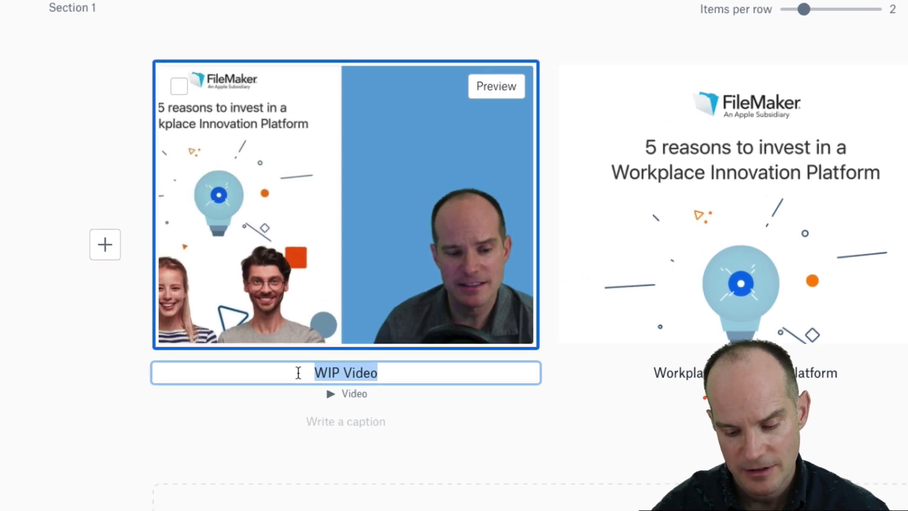
type("asdfasd")
left_click(363, 421)
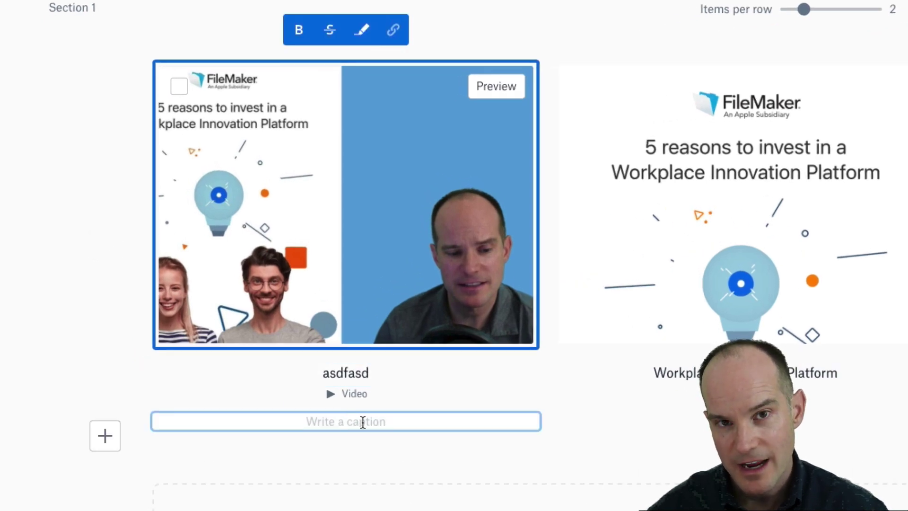
type("asdfasdf")
left_click(365, 467)
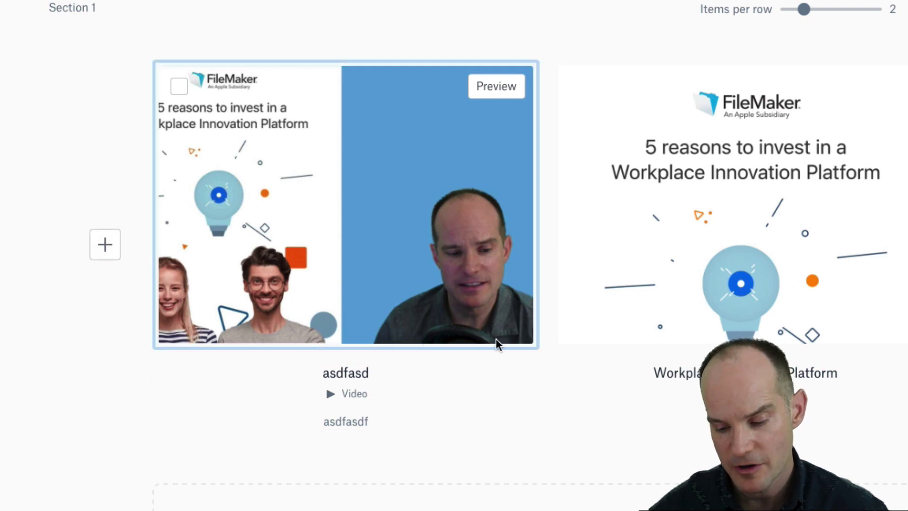
- Open the title and the caption of the Workplace Innovation Platform PDF for editing
left_click(743, 405)
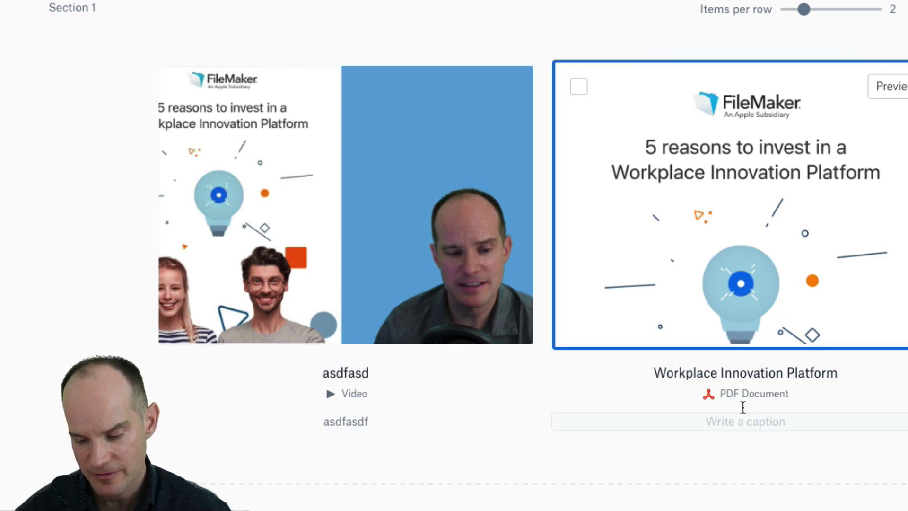
left_click(733, 374)
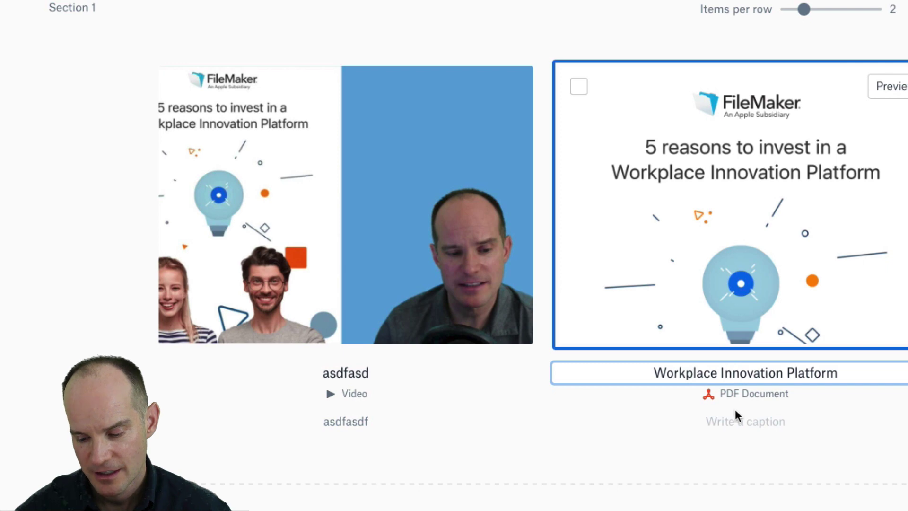
left_click(756, 395)
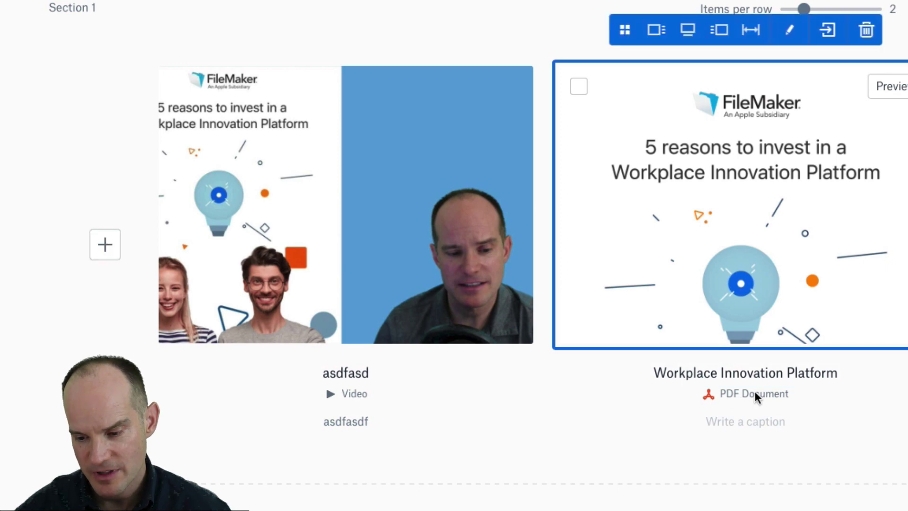
left_click(753, 421)
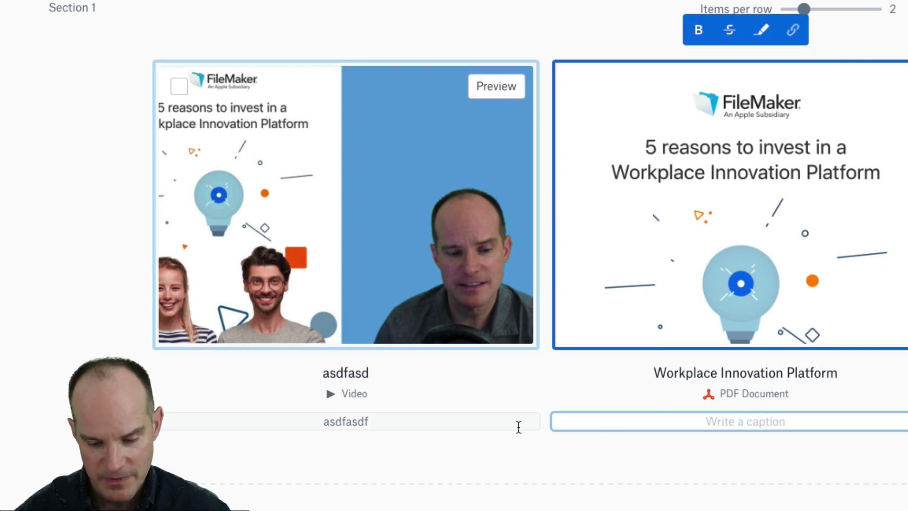
- Check which kinds of content can be inserted before the video in Section 1, without adding any
mouse_move(113, 248)
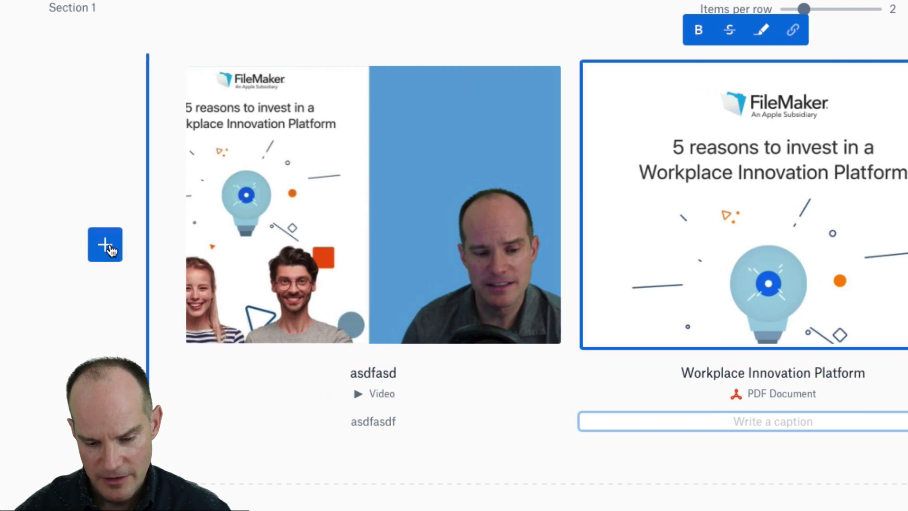
left_click(105, 245)
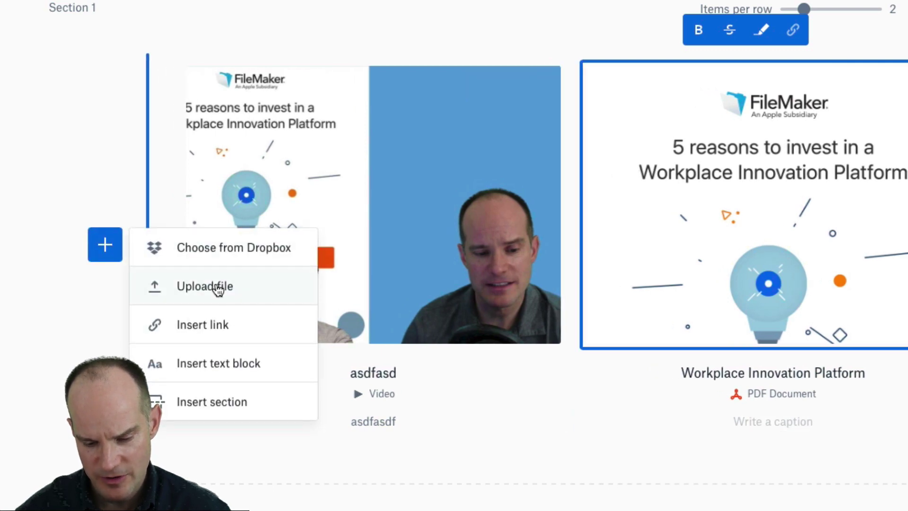
left_click(105, 257)
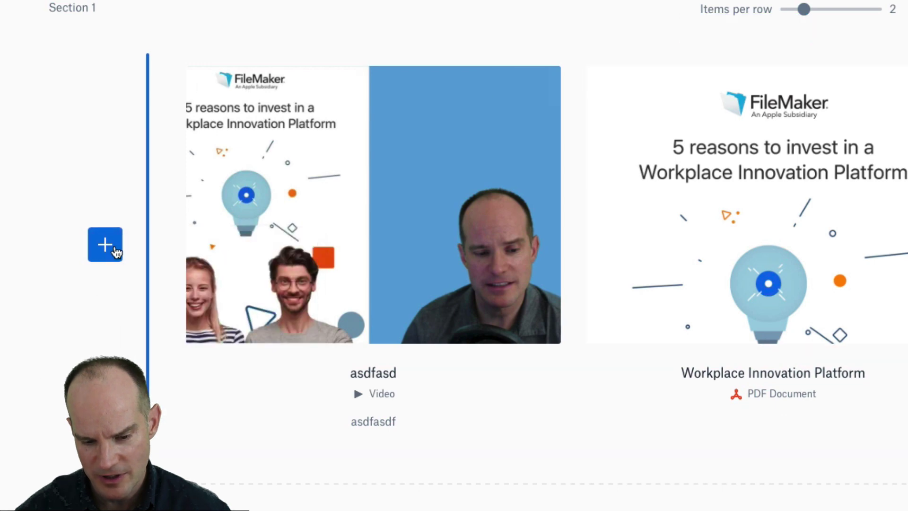
left_click(115, 248)
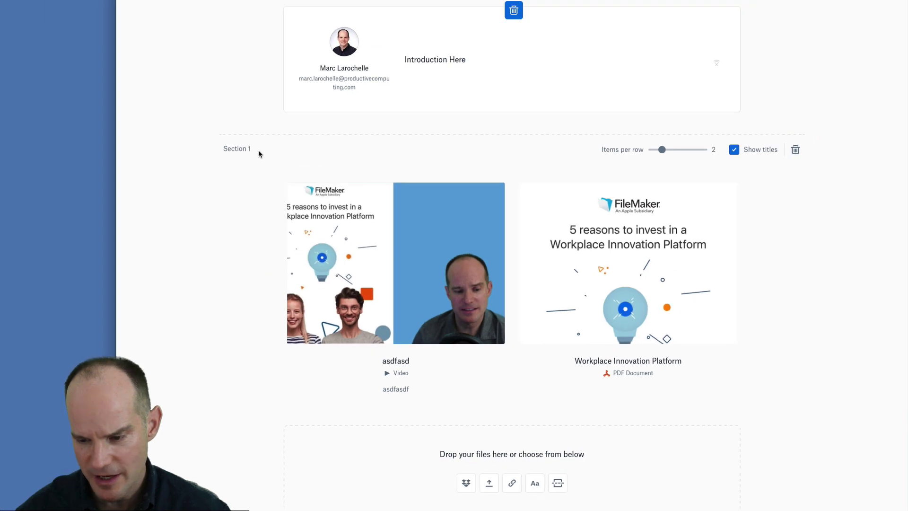
- Open the preview of the video item in Section 1
mouse_move(724, 183)
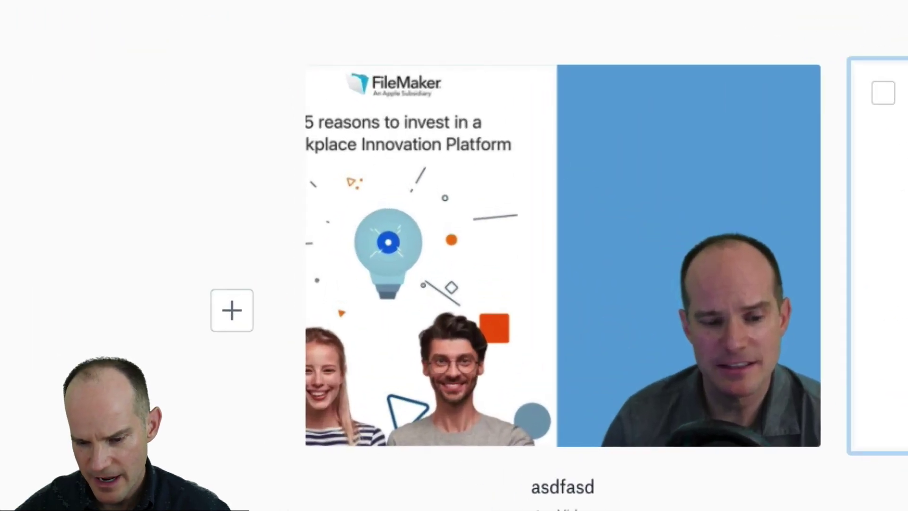
mouse_move(437, 218)
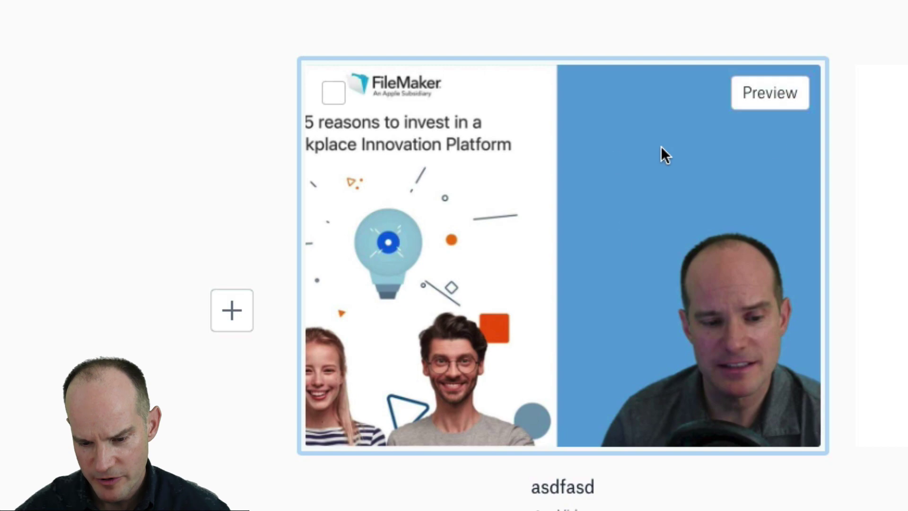
left_click(780, 94)
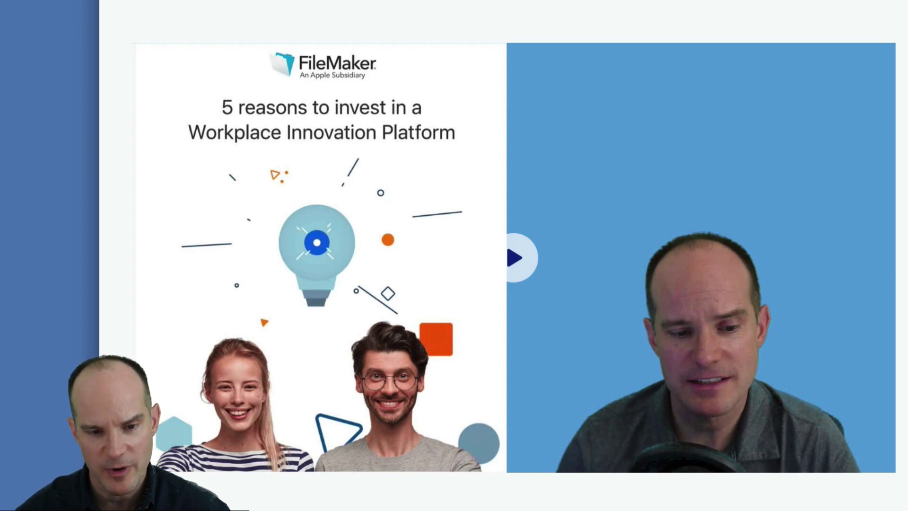
- Page from the video preview to the PDF and back, view the video's comments area, and close the preview
key("Right")
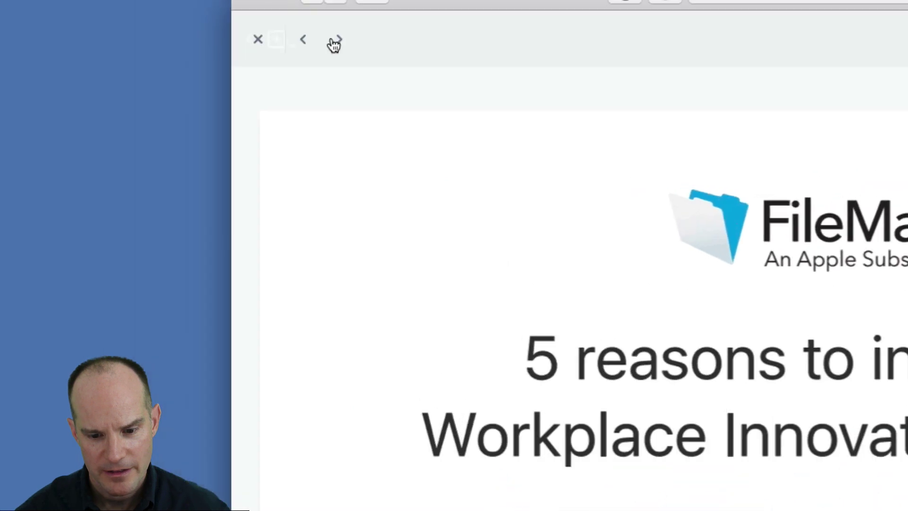
left_click(315, 63)
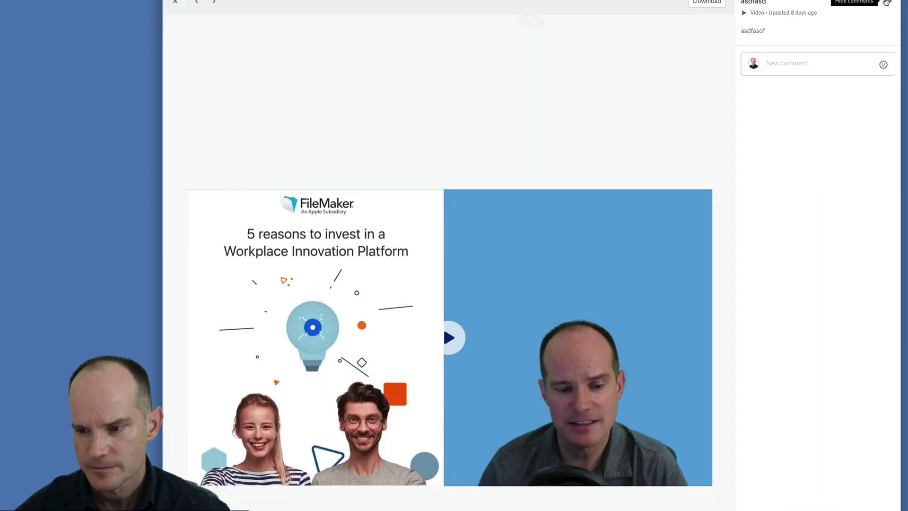
key("Escape")
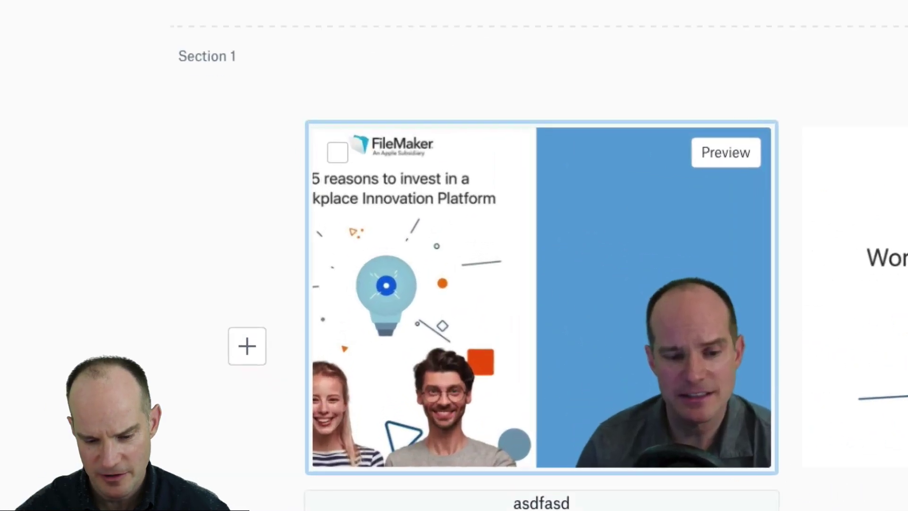
- Shift the video's thumbnail image slightly left within its frame and move the video to a new section
left_click(423, 379)
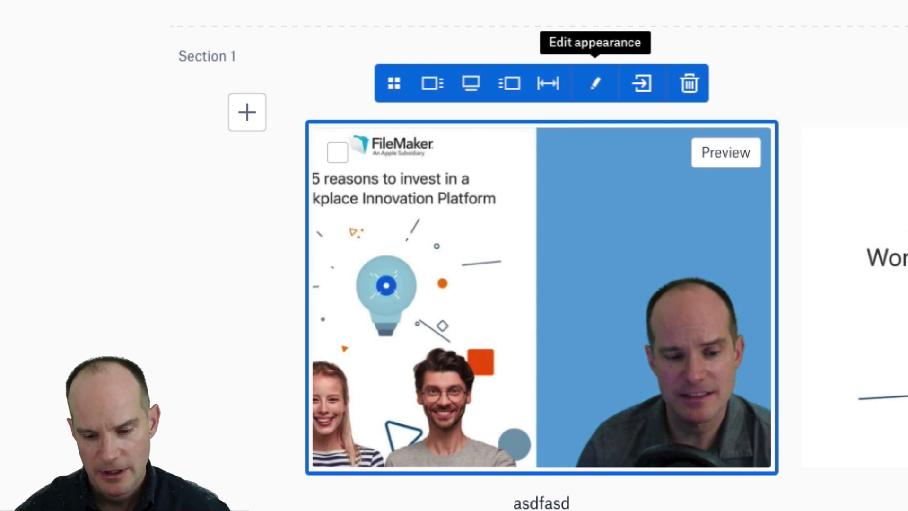
left_click(595, 84)
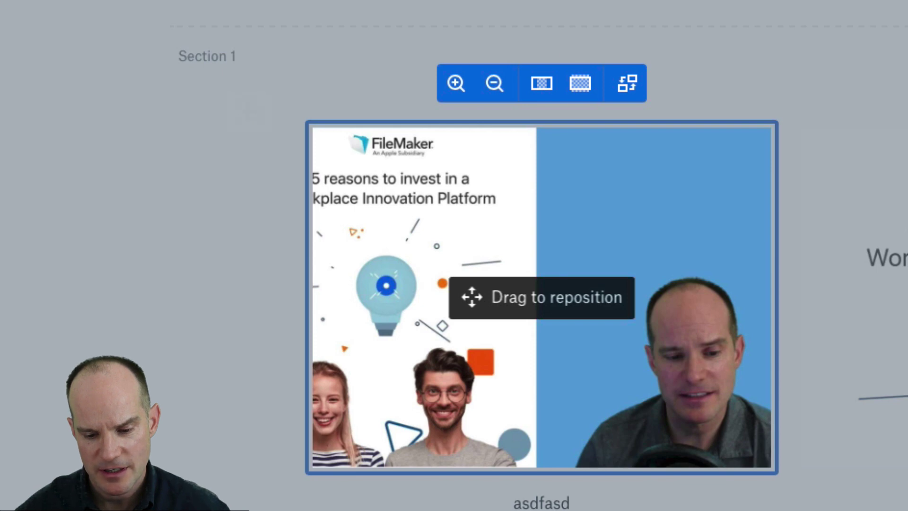
mouse_move(587, 344)
left_mouse_down()
mouse_move(514, 345)
mouse_move(584, 345)
left_mouse_up()
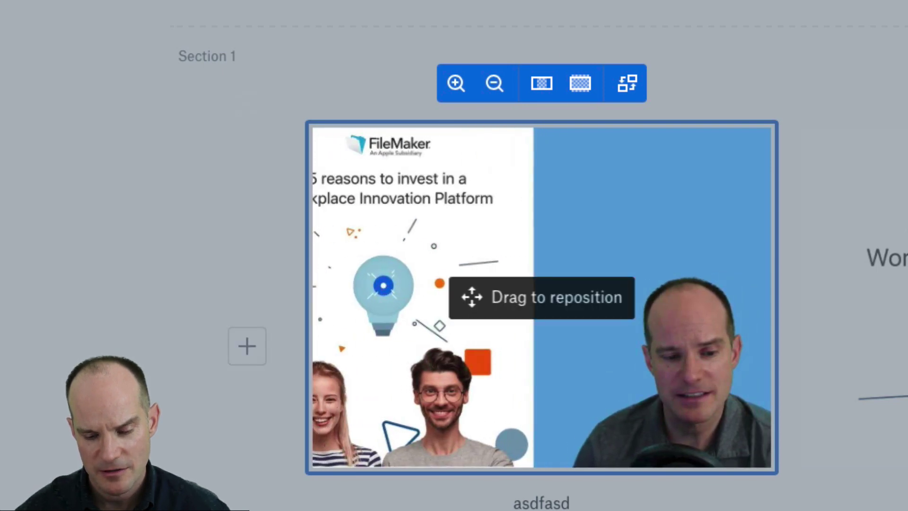
left_click(710, 108)
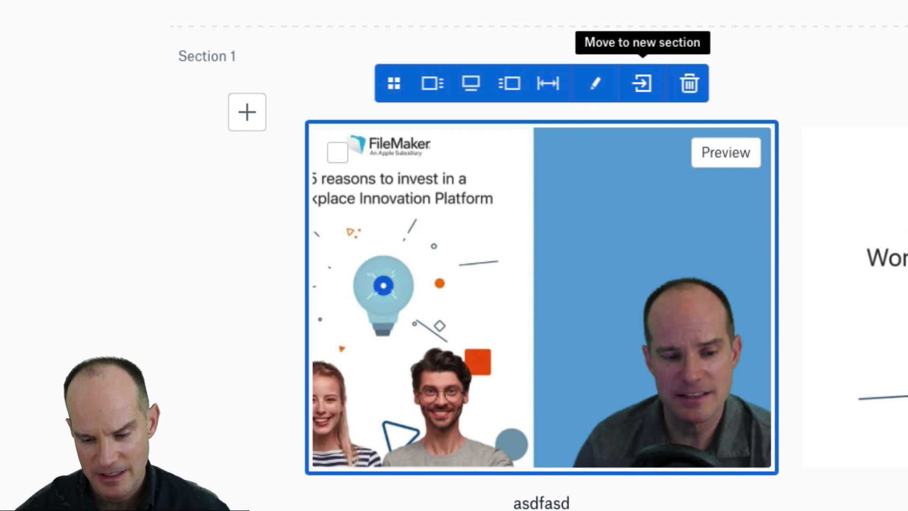
left_click(642, 83)
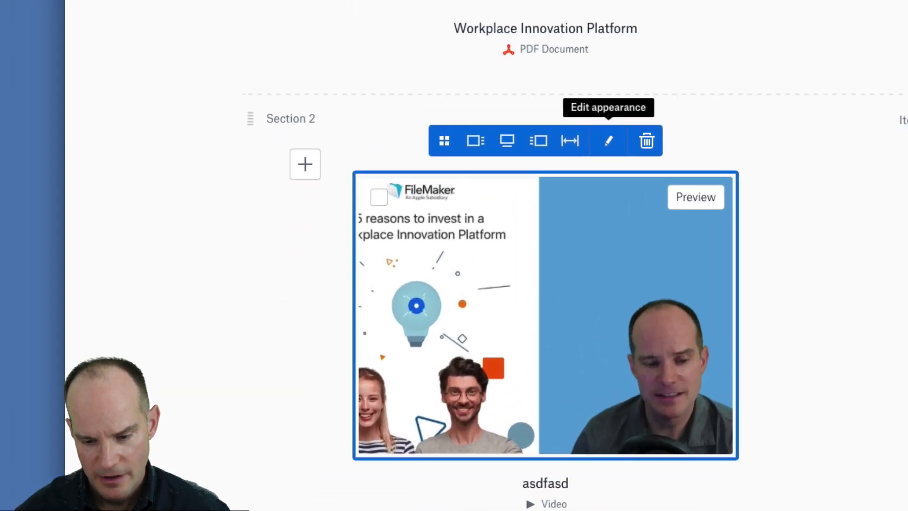
- Edit the appearance of the video in Section 2, switching its thumbnail between Fit and Fill
left_click(461, 283)
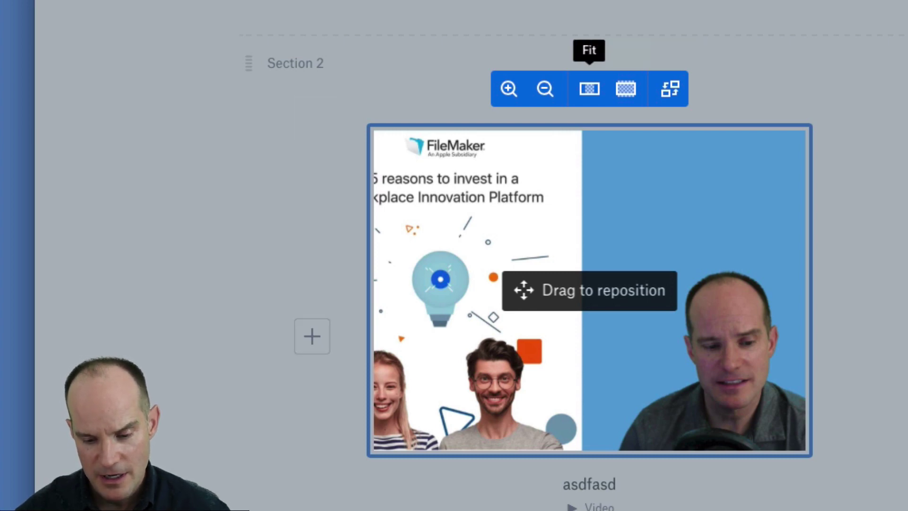
left_click(590, 89)
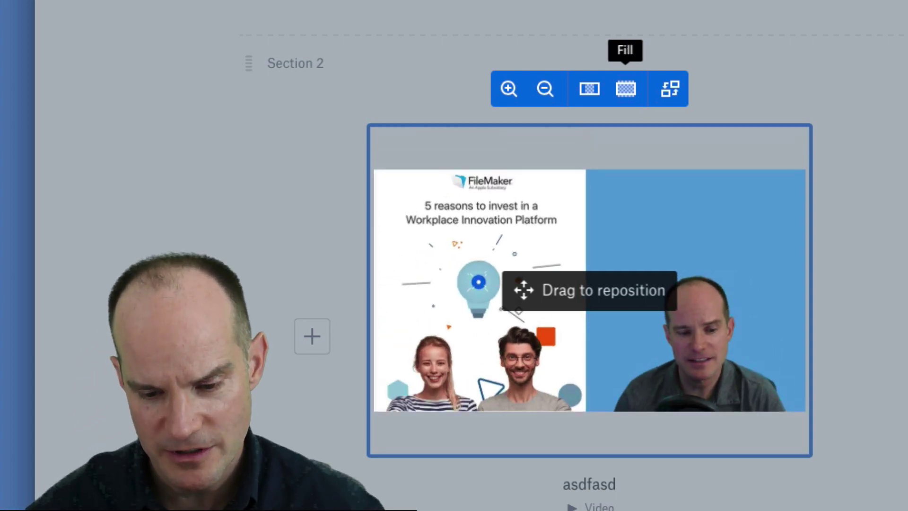
left_click(626, 88)
left_click(590, 89)
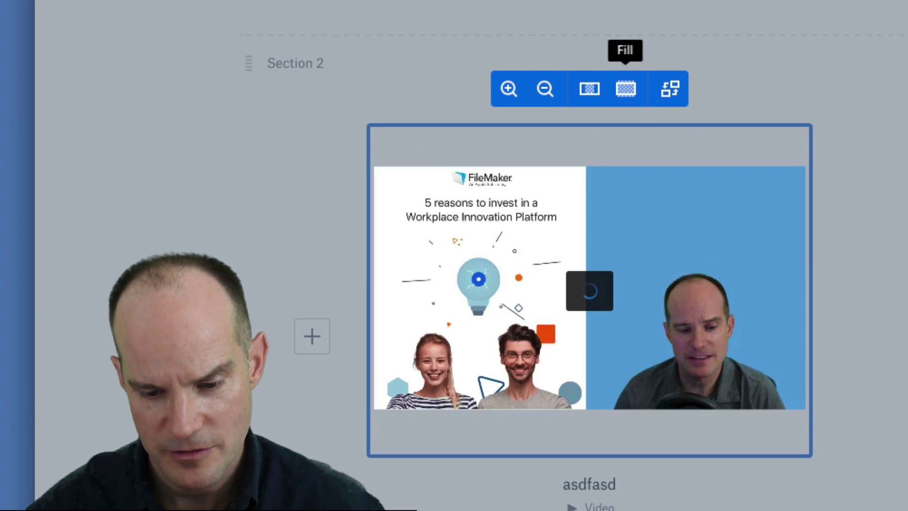
left_click(626, 88)
- Zoom the Section 2 video thumbnail in and back out until the whole image fits inside its frame
left_click(509, 88)
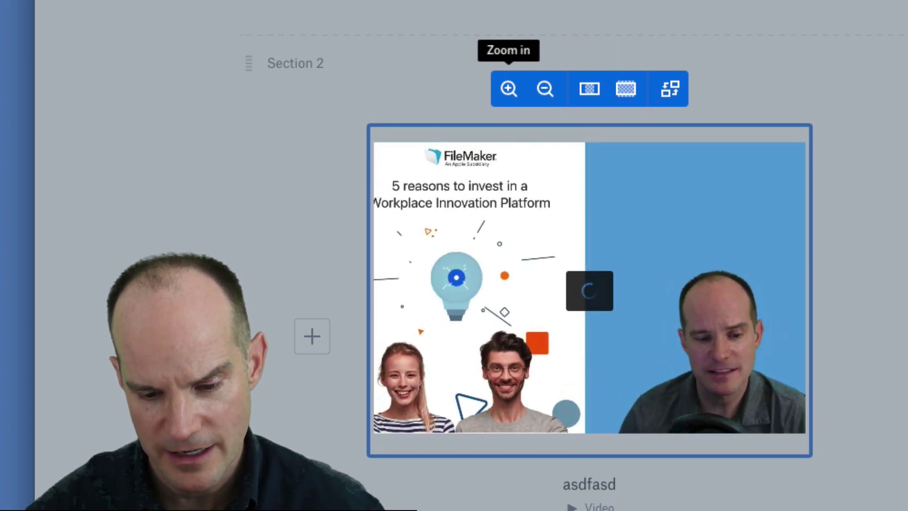
left_click(509, 88)
left_click(545, 88)
left_click(545, 89)
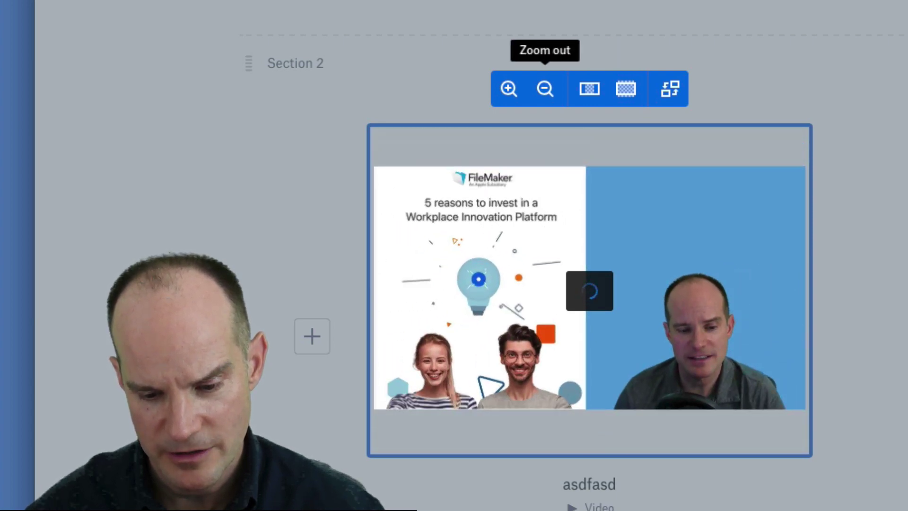
left_click(509, 88)
left_click(545, 89)
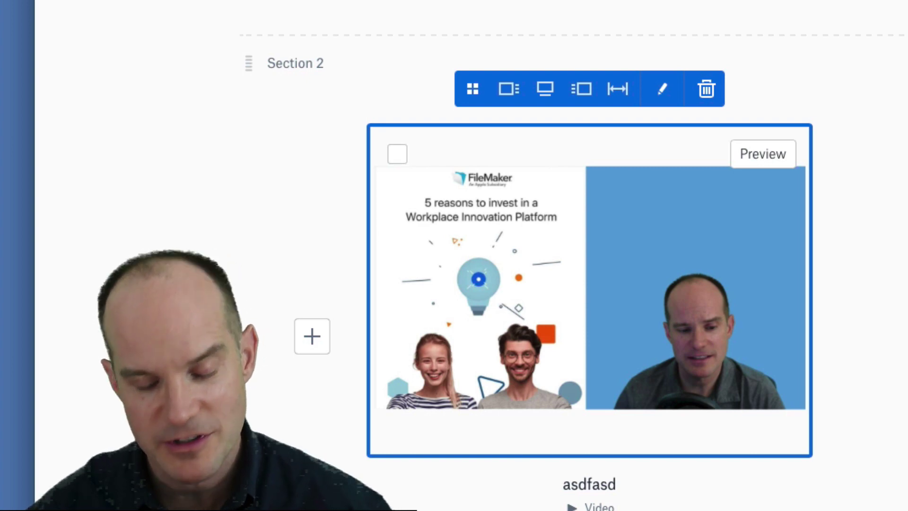
- Reorder the sections so that the video's section sits above the section with the Workplace Innovation Platform PDF
left_click(397, 154)
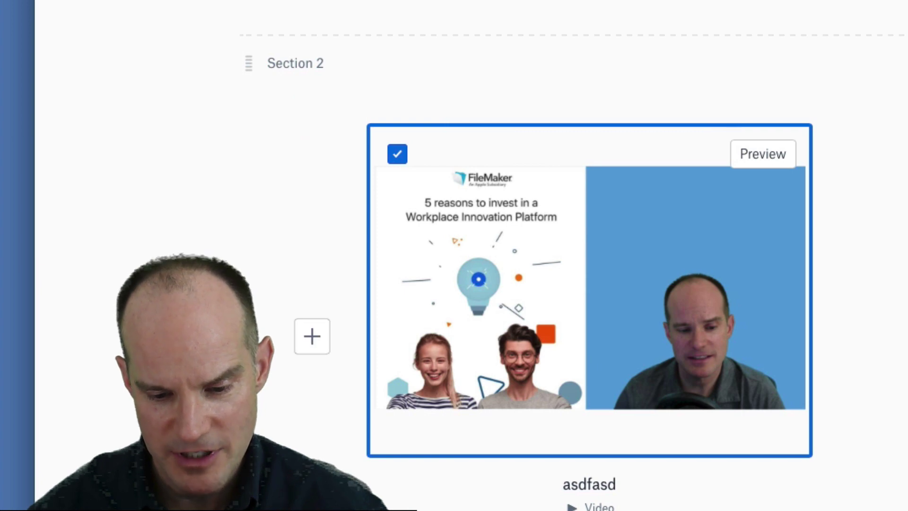
key("Escape")
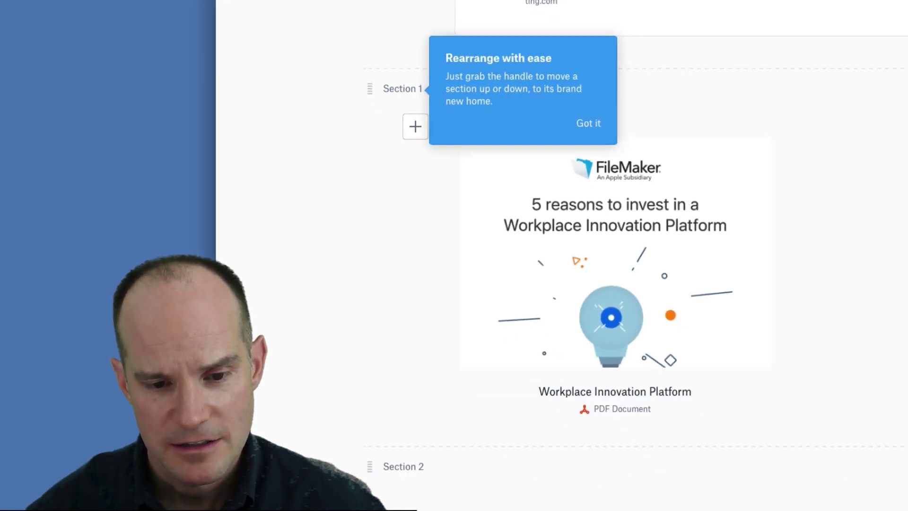
left_click(682, 198)
left_click_drag(347, 55, 459, 339)
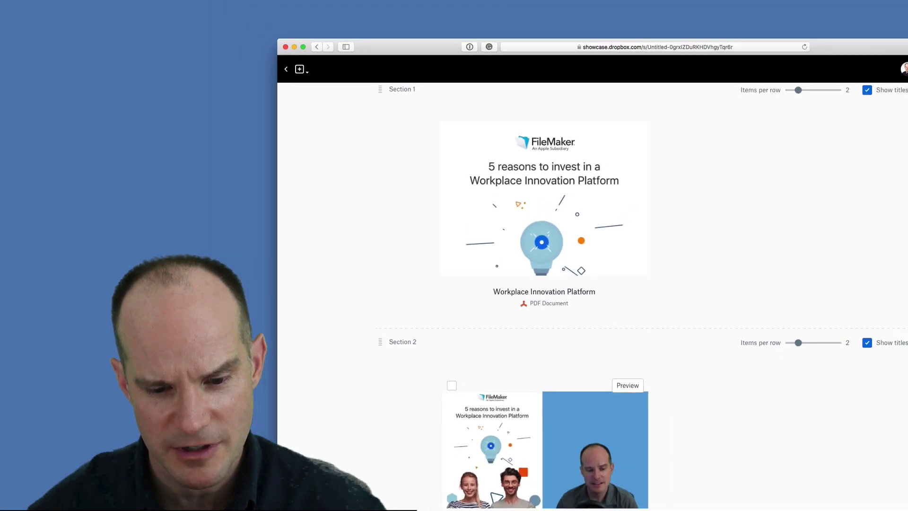
left_click_drag(447, 147, 699, 389)
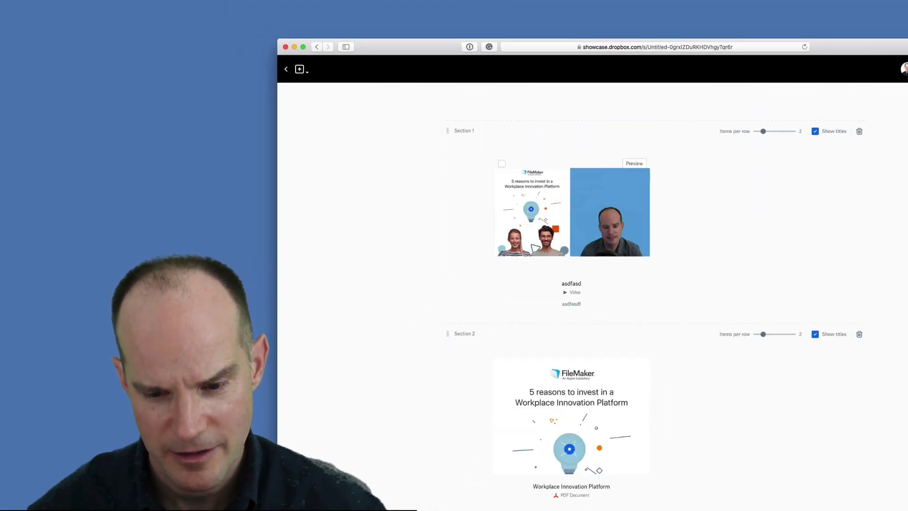
- Select the video and the PDF together, try the Center layout, set both to Left align, and review the page
scroll(591, 426, "up", 5)
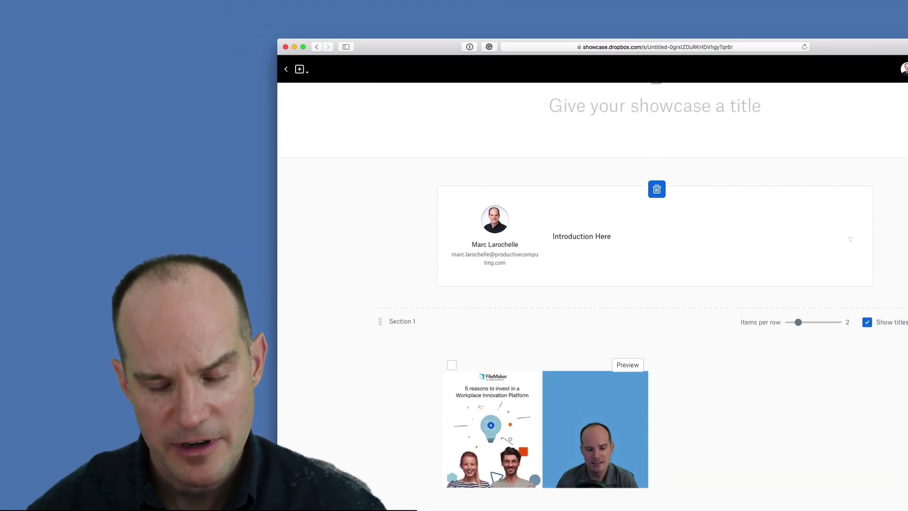
scroll(568, 407, "down", 2)
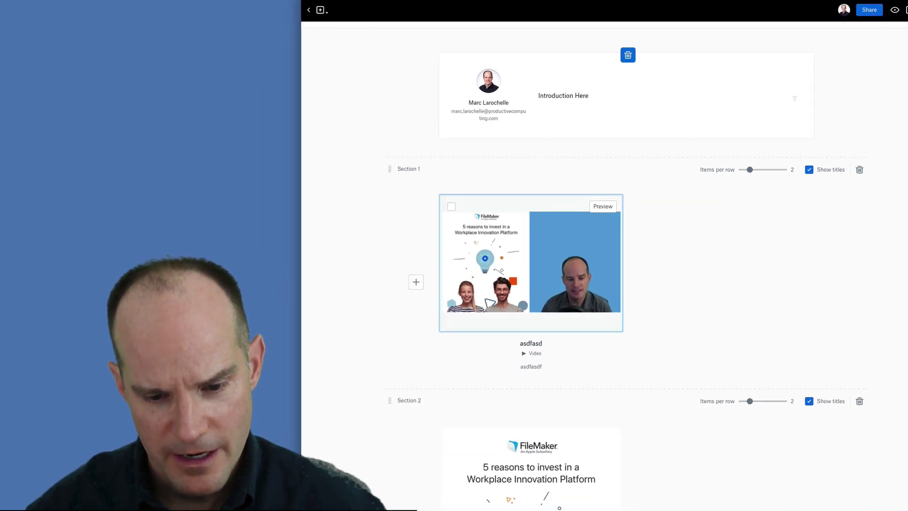
left_click(452, 207)
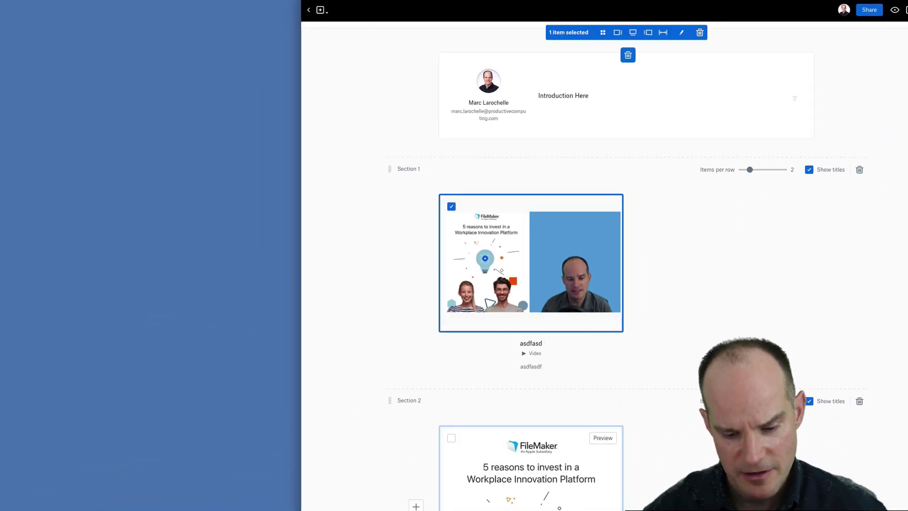
left_click(452, 438)
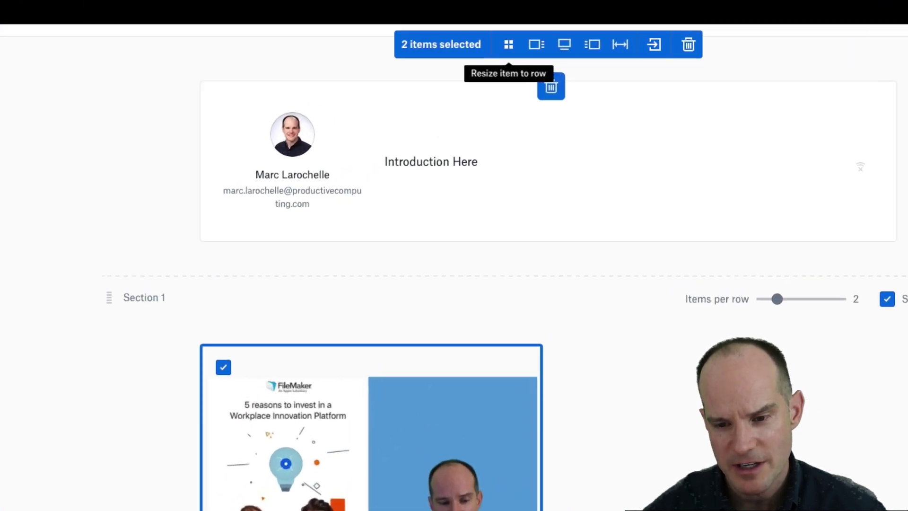
left_click(564, 44)
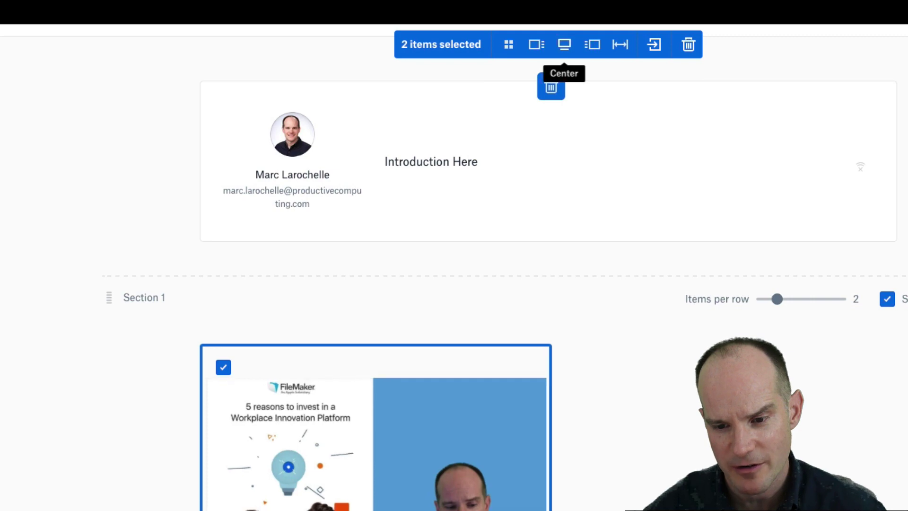
left_click(536, 44)
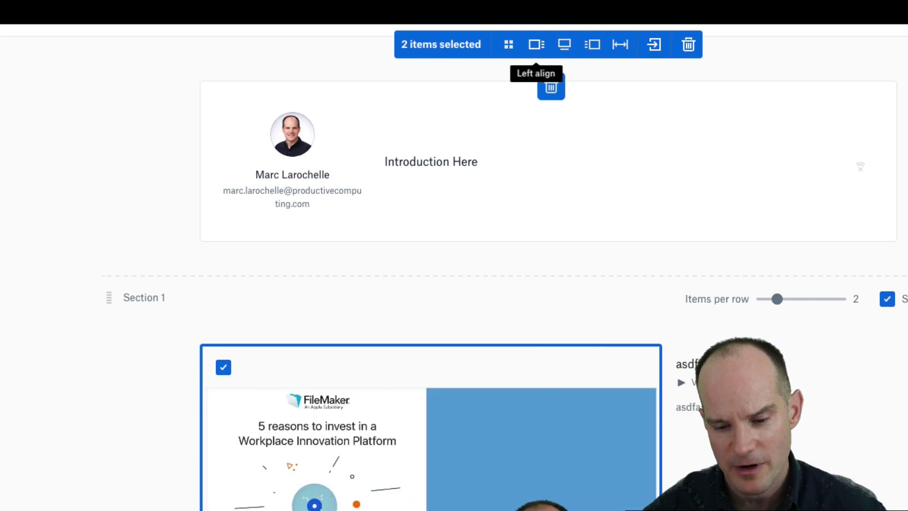
scroll(537, 44, "down", 3)
scroll(430, 284, "down", 5)
scroll(431, 284, "up", 9)
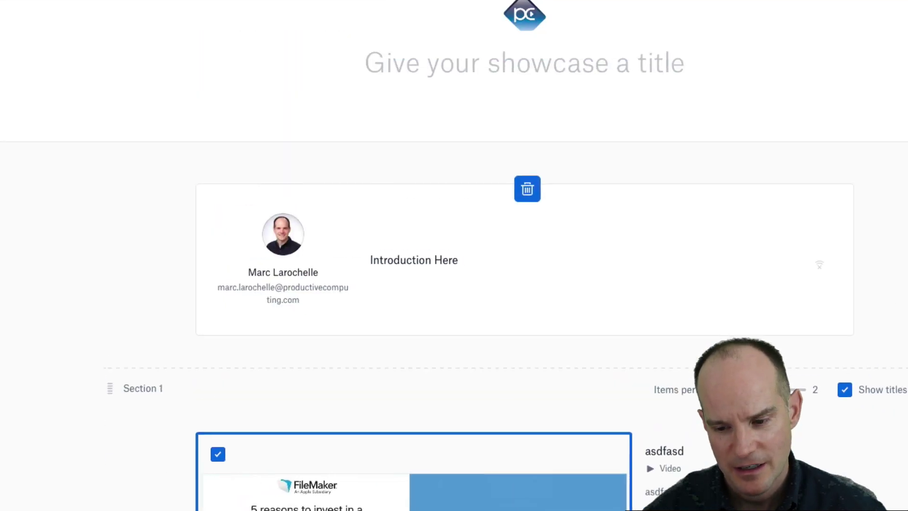
scroll(431, 284, "down", 6)
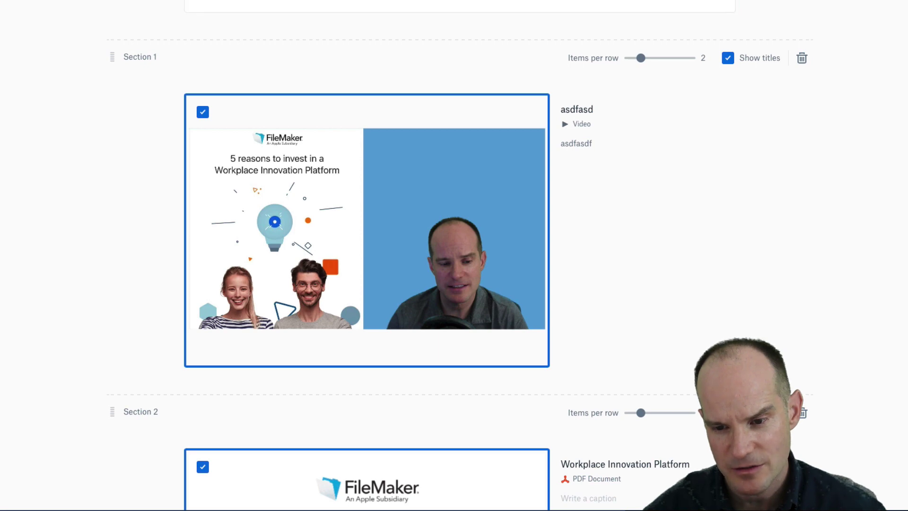